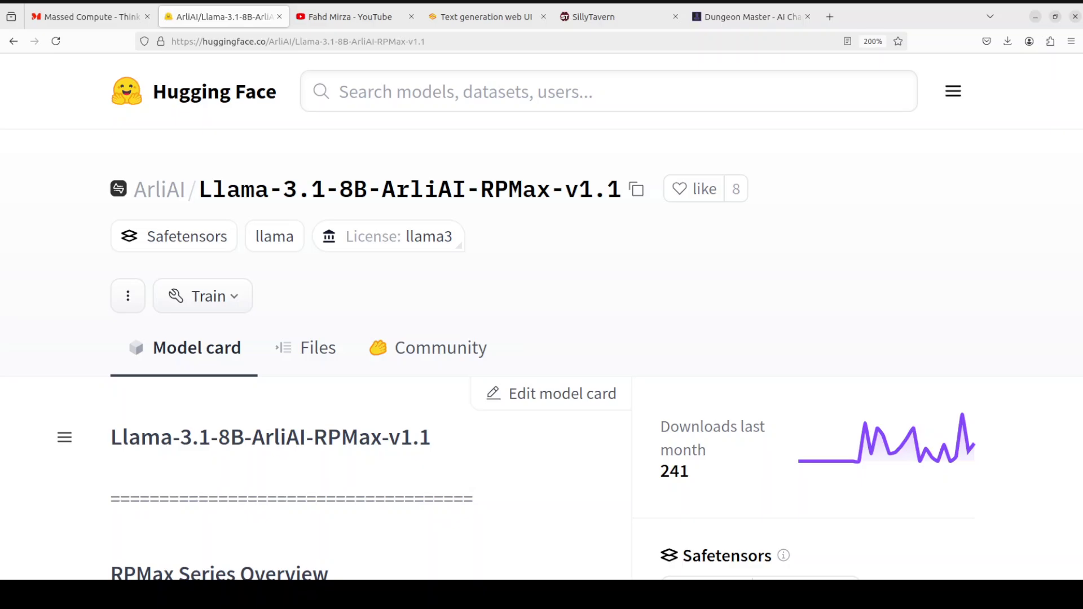
View the Massed Compute home page, and return to the Hugging Face page of Llama-3.1-8B-ArliAI-RPMax-v1.1
left_click(90, 16)
mouse_move(249, 16)
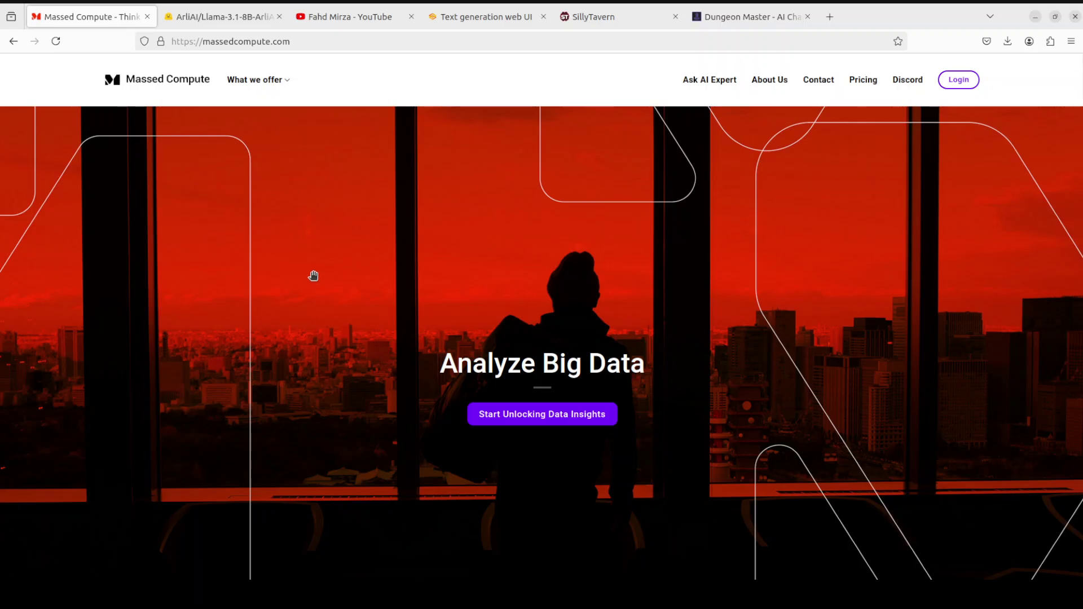
left_click(225, 21)
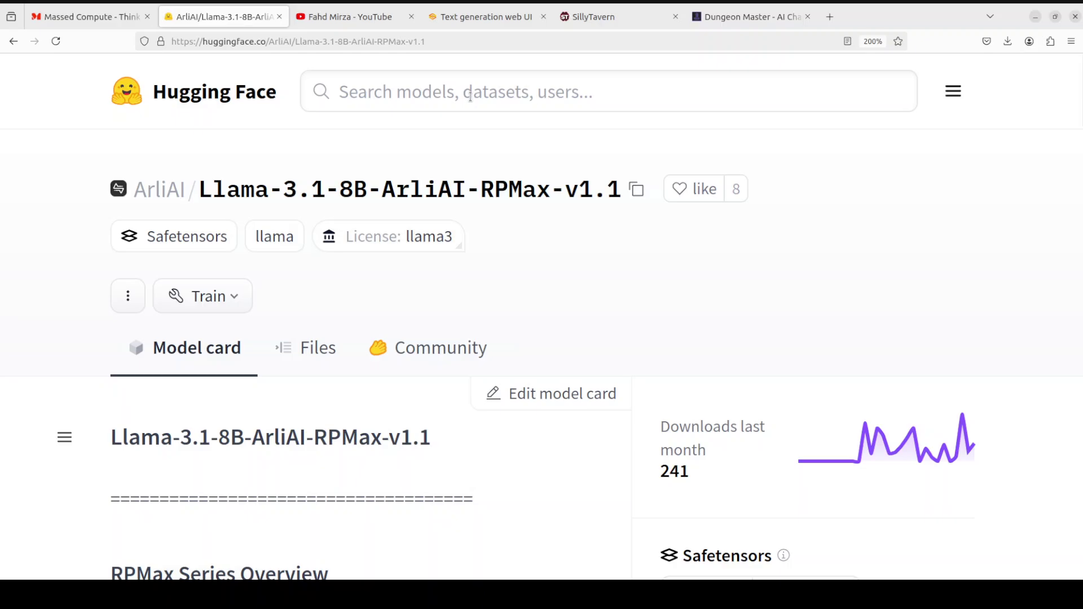
View the model settings in Text generation web UI and the Dungeon Master chat in SillyTavern, ending on the web UI
left_click(493, 19)
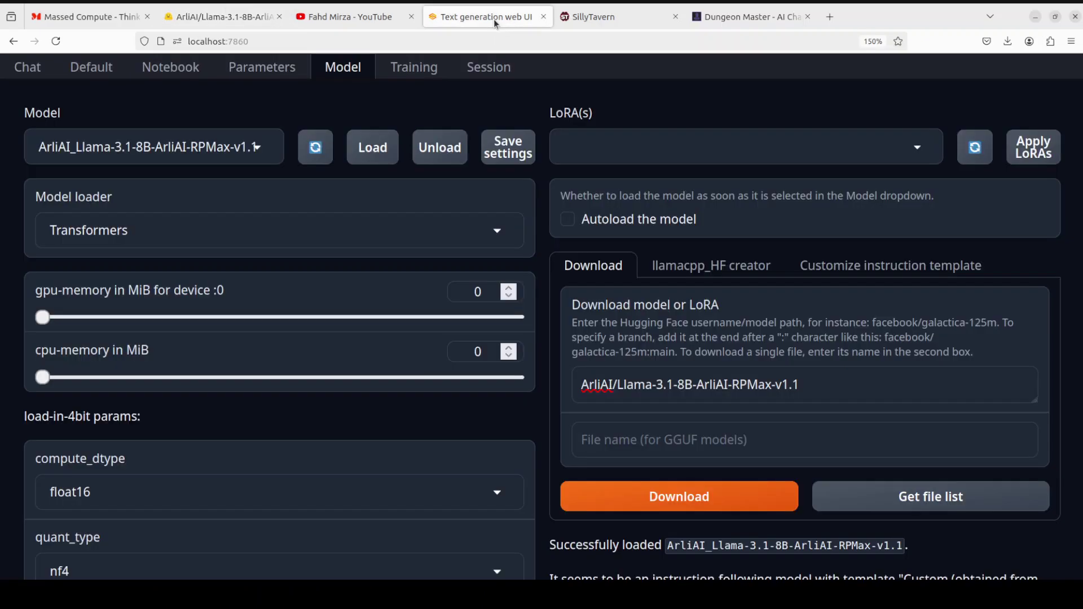
left_click(605, 19)
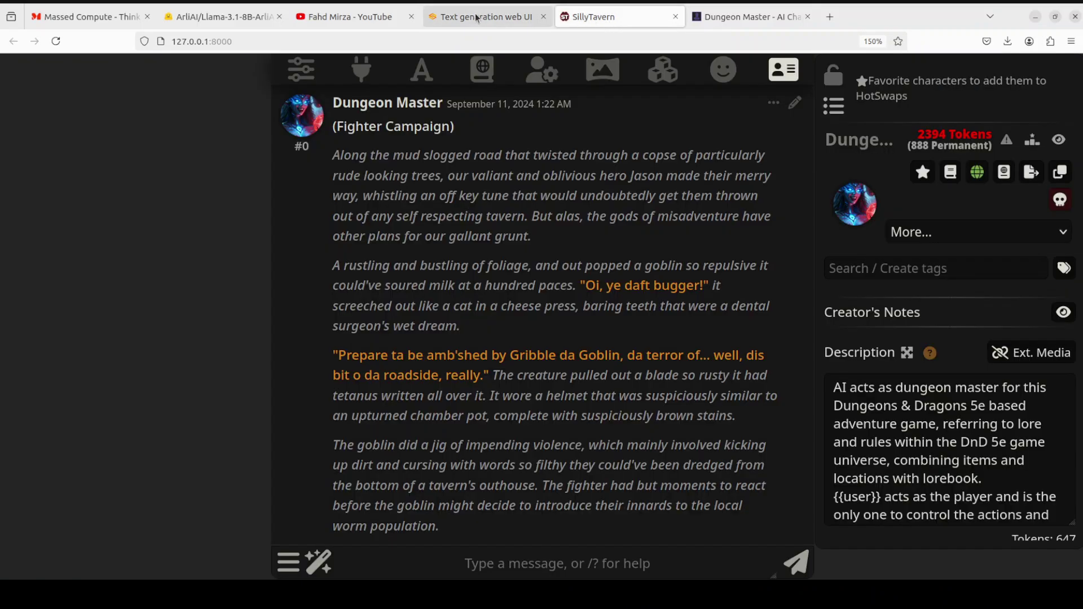
left_click(506, 18)
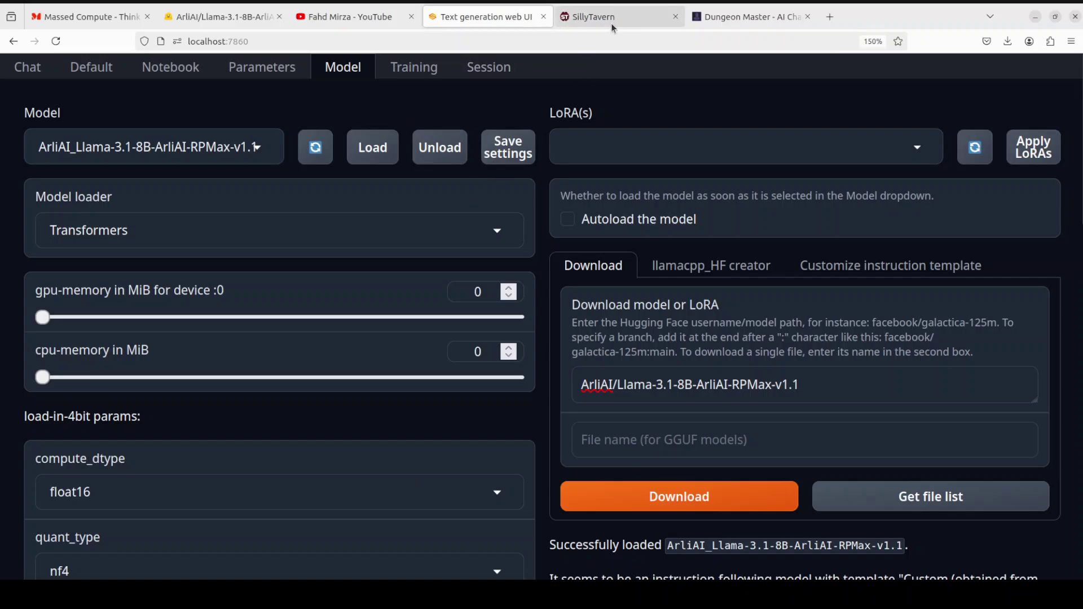
Move the Dungeon Master character card page into its own browser window and minimize that window
left_click_drag(750, 22, 702, 72)
left_click_drag(372, 43, 360, 18)
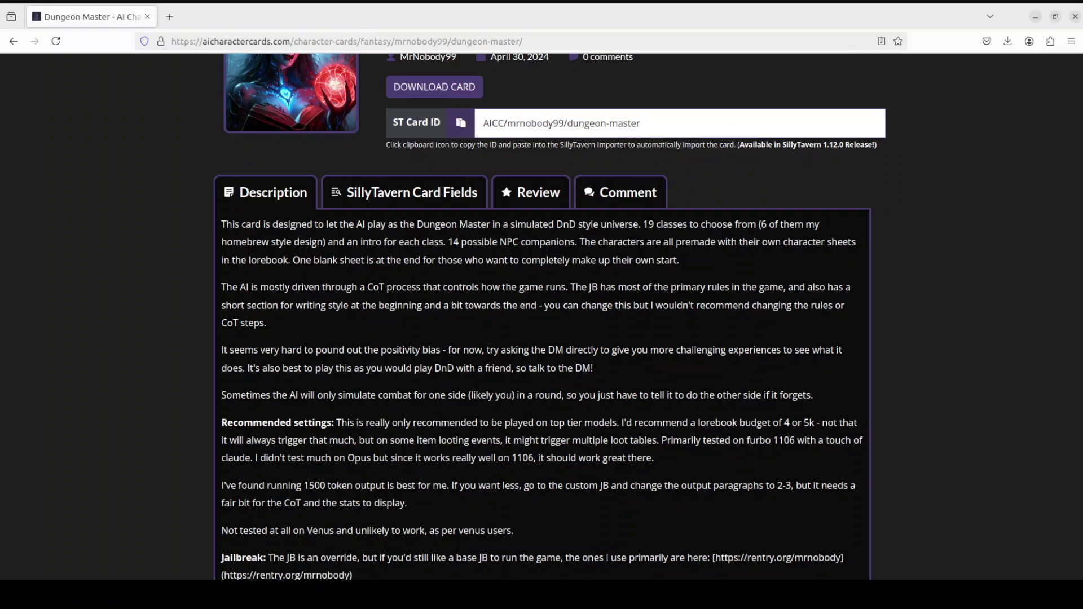
left_click(1035, 17)
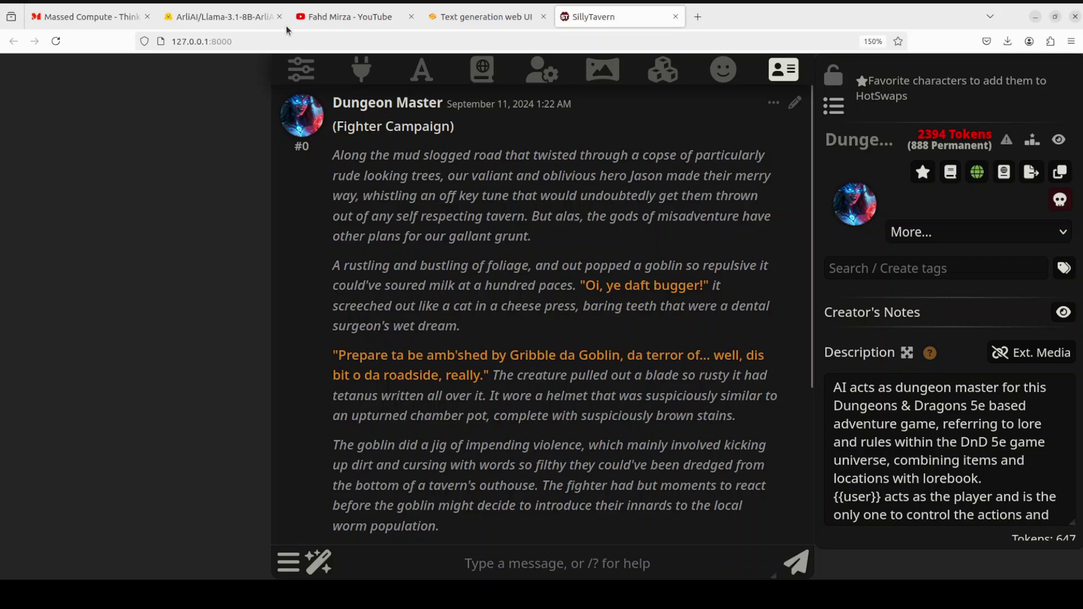
View the YouTube channel's results for "sillytavern with oobabooga", and return to Text generation web UI
left_click(242, 21)
left_click(349, 17)
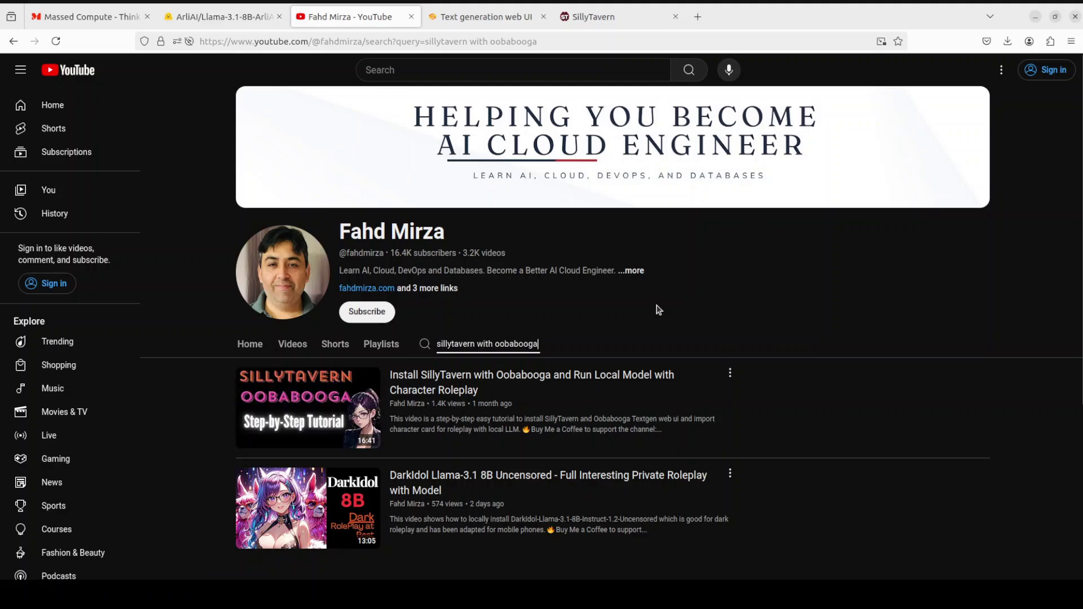
left_click(500, 20)
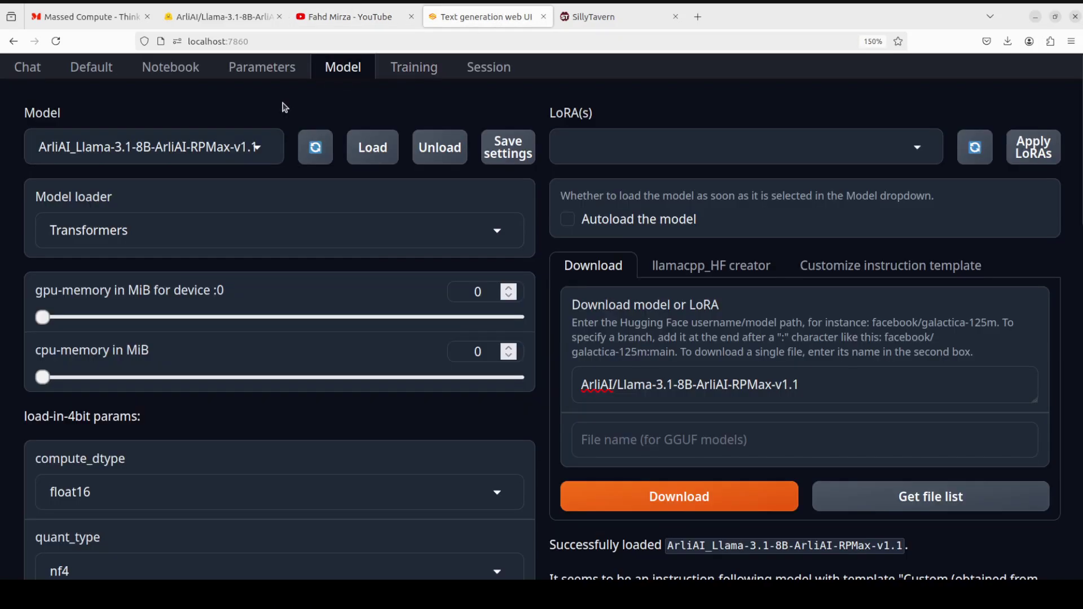
Copy the full name of Llama-3.1-8B-ArliAI-RPMax-v1.1 from its Hugging Face page, and return to the web UI's model download settings
left_click_drag(825, 383, 535, 385)
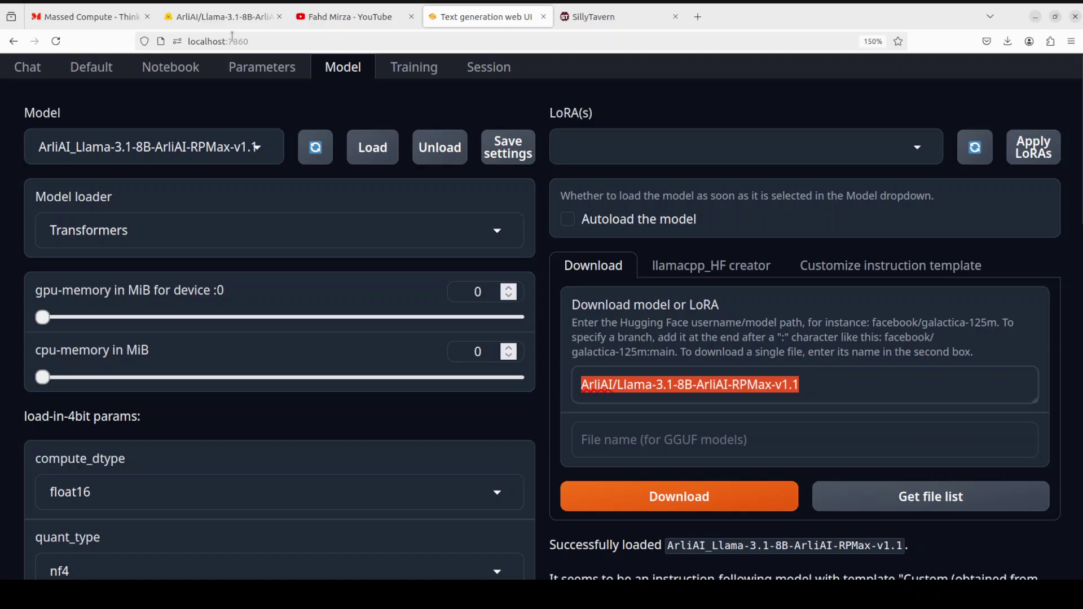
left_click(220, 17)
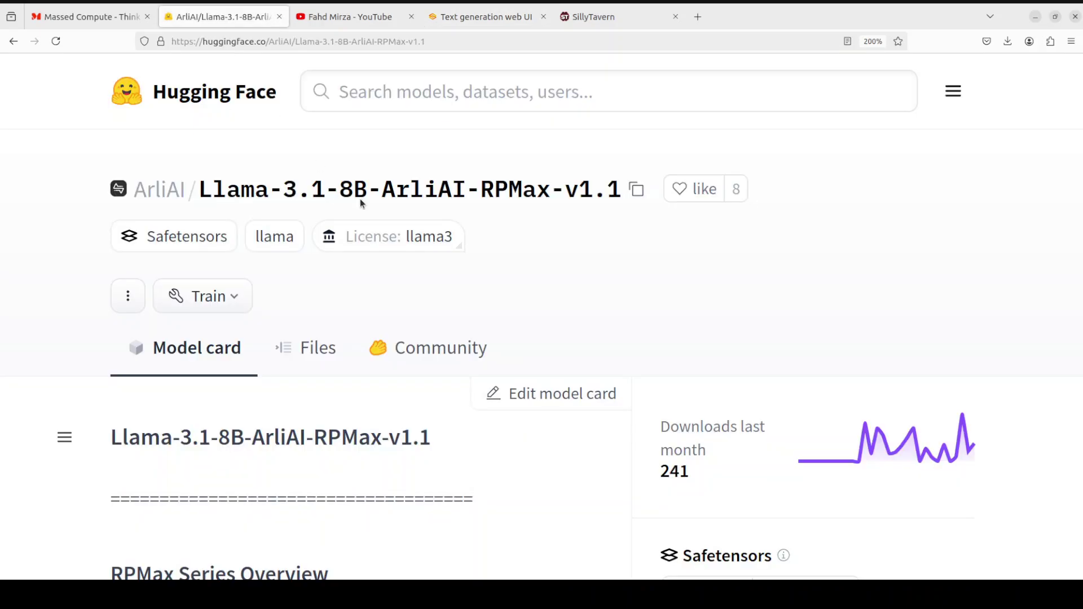
left_click(636, 191)
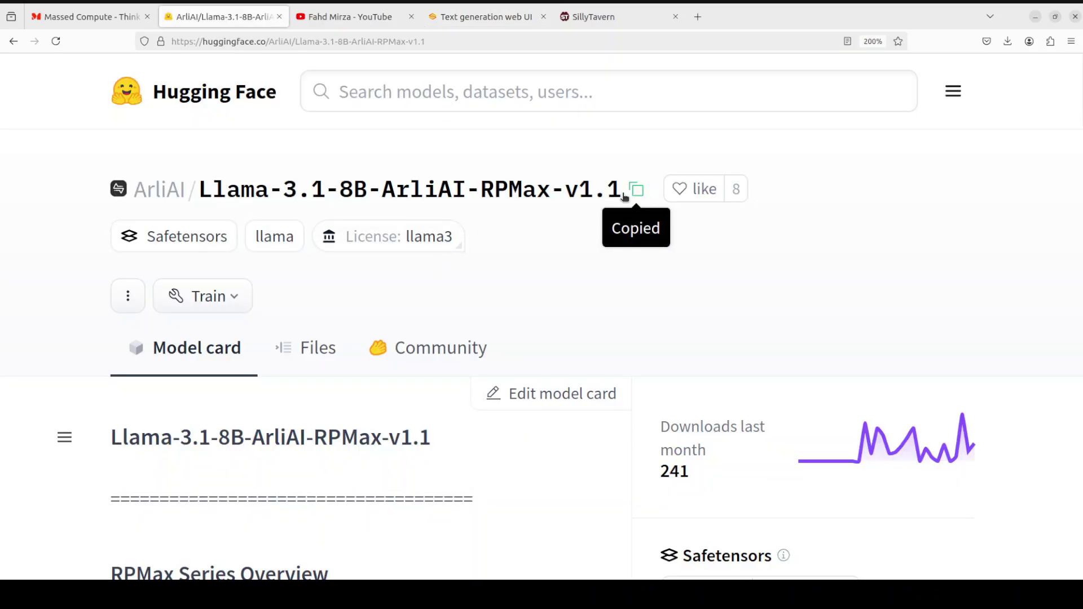
left_click(491, 17)
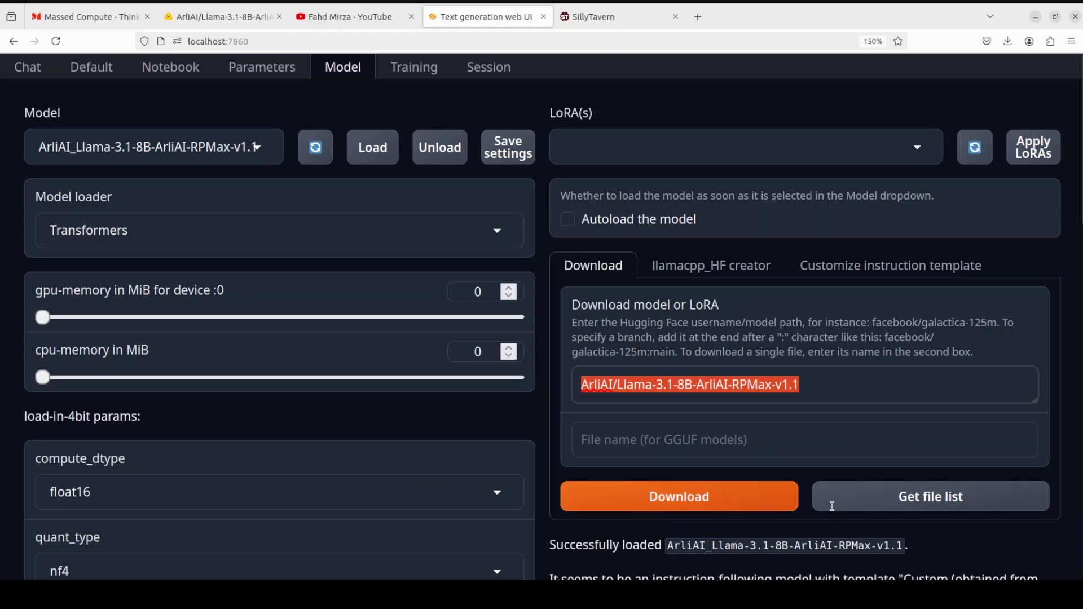
left_click(603, 16)
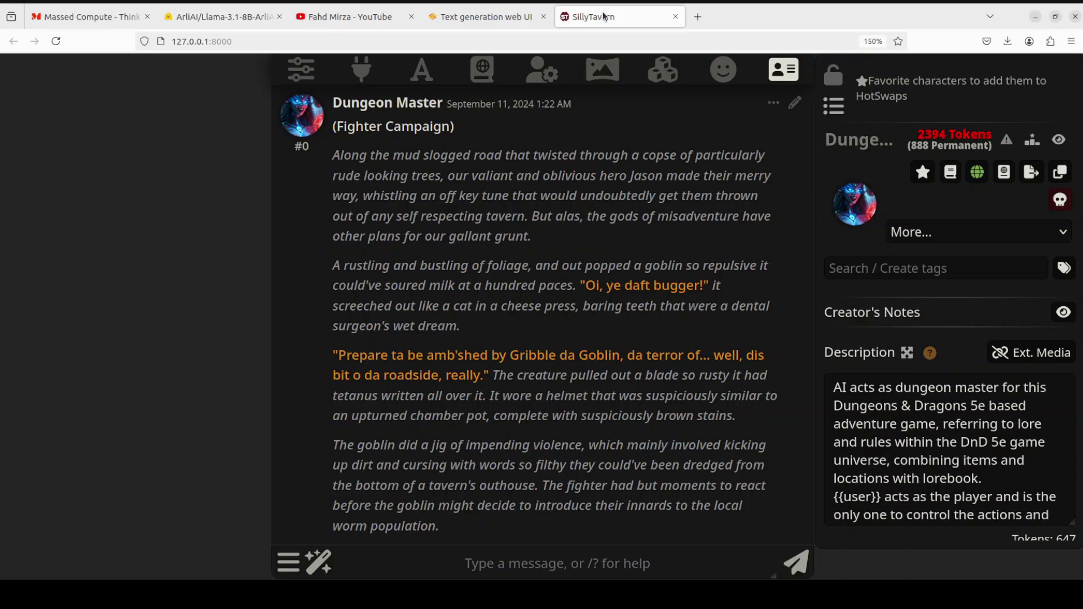
left_click(364, 68)
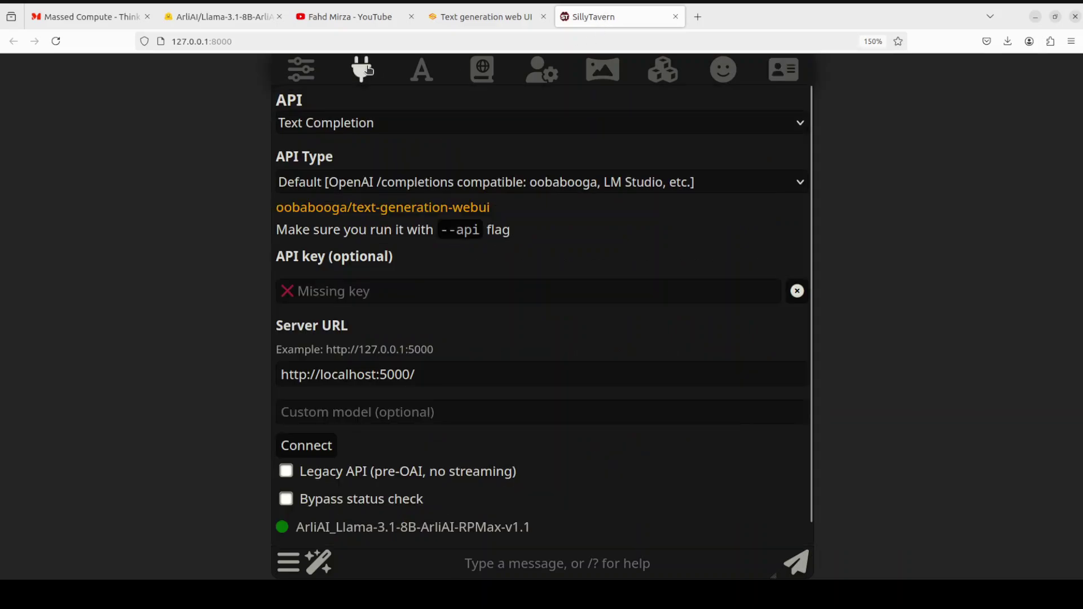
left_click(307, 446)
Review the persona description, then the Dungeon Master character's details, opening Fighter Campaign message and stat block
left_click(722, 73)
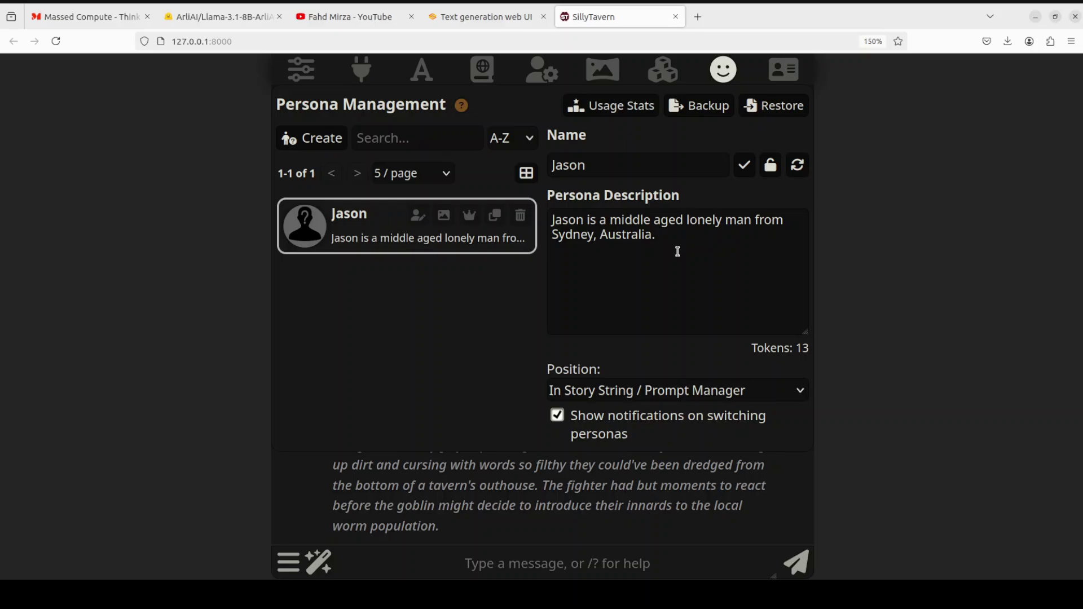
left_click(779, 74)
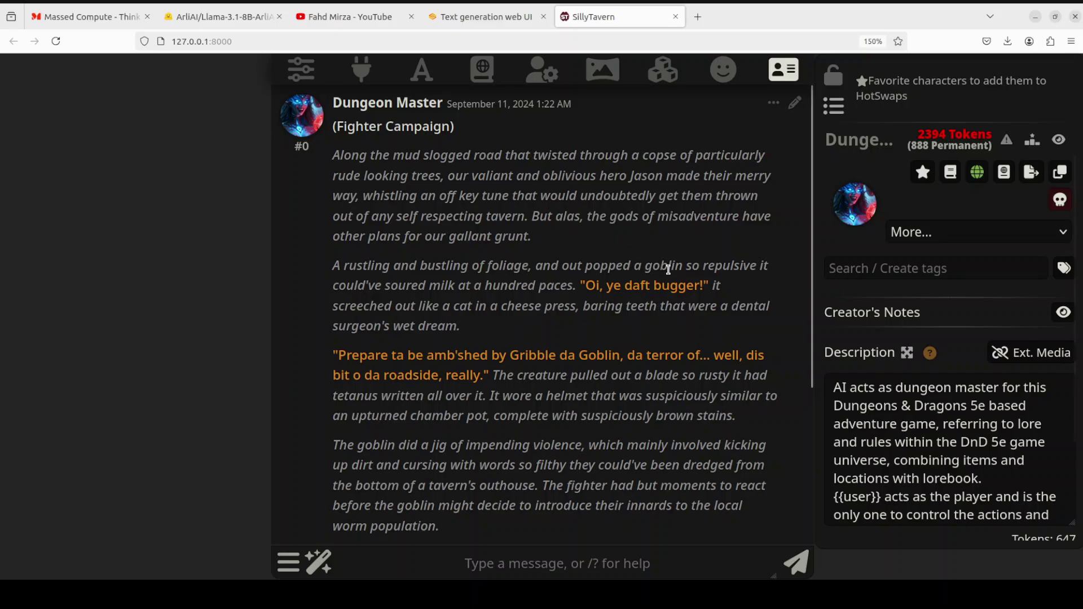
left_click(347, 25)
left_click(615, 17)
scroll(487, 268, "down", 4)
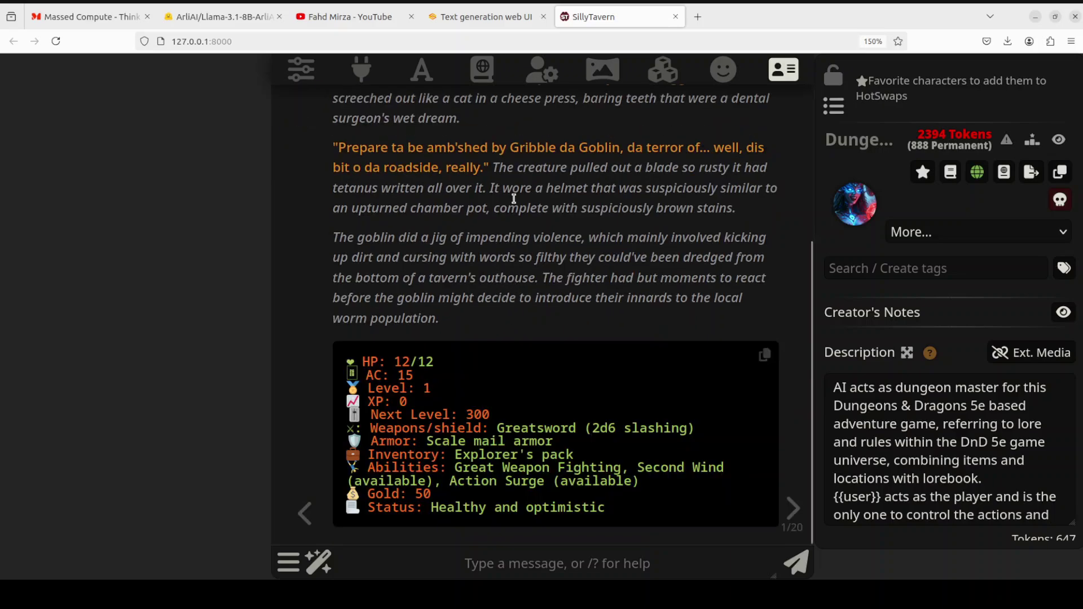
left_click(451, 562)
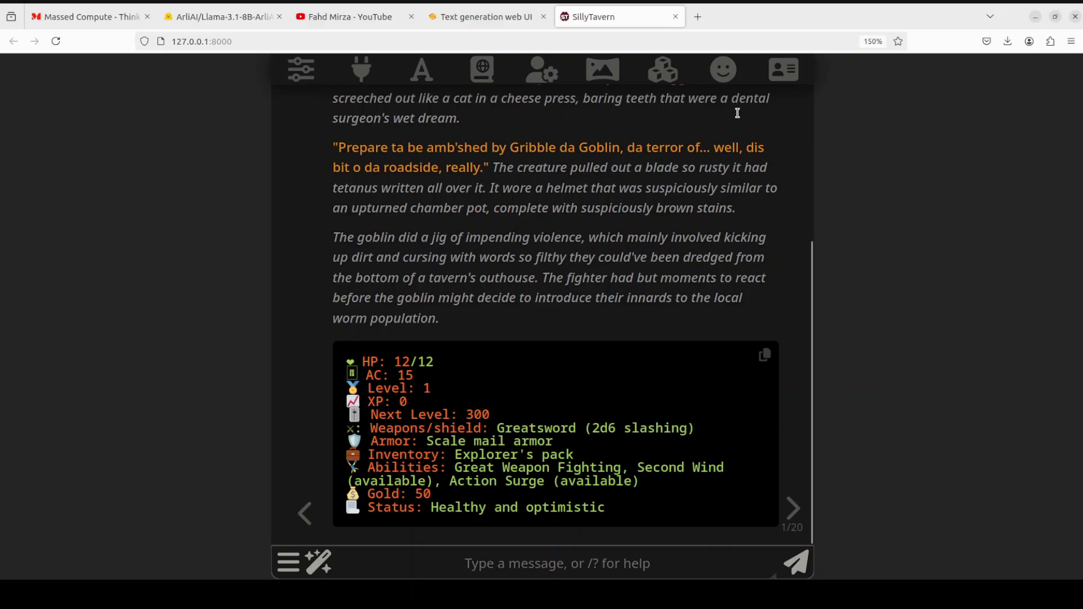
left_click(779, 77)
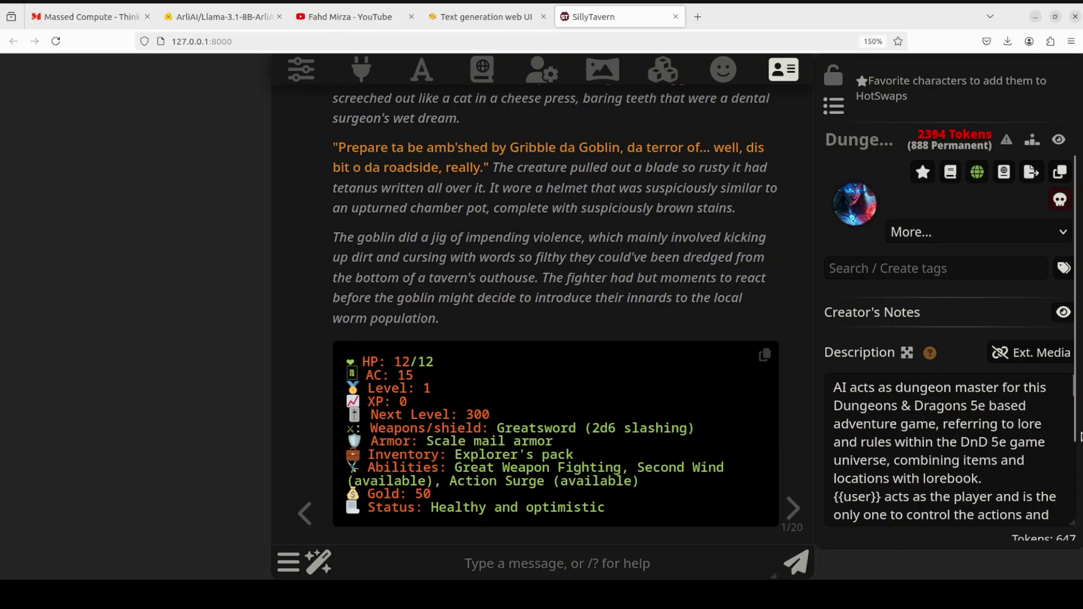
Send the Dungeon Master the message "what is my quest"
left_click(507, 567)
type("wha")
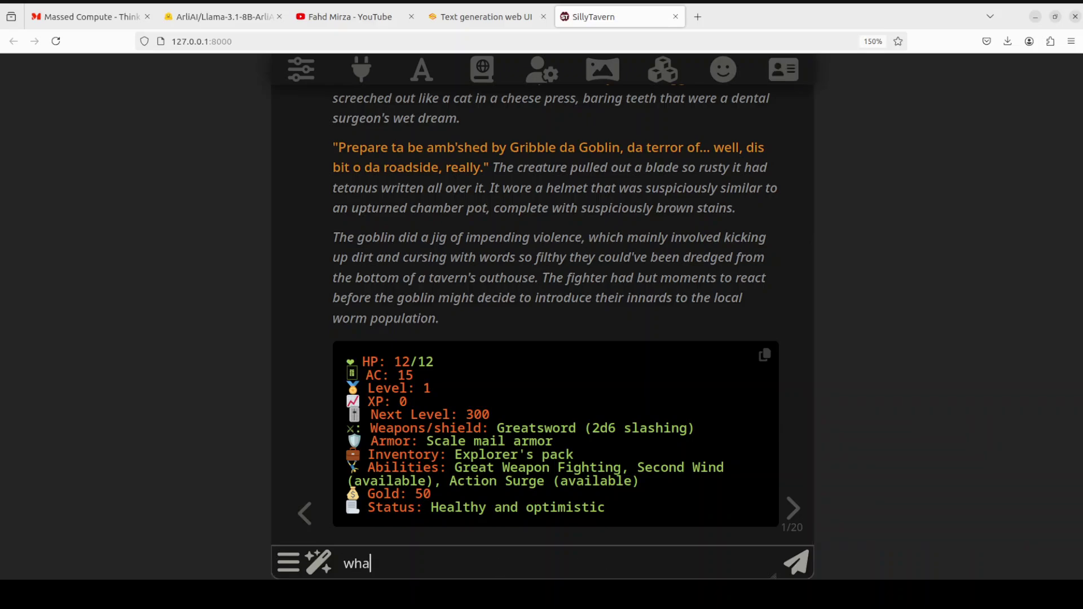
type("t is my quest")
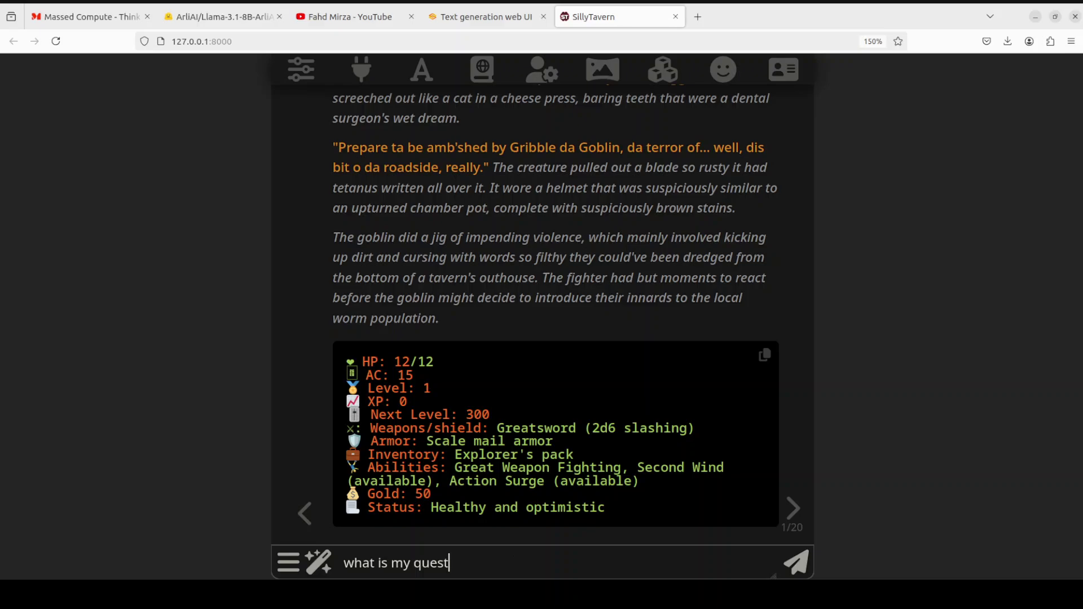
key("Return")
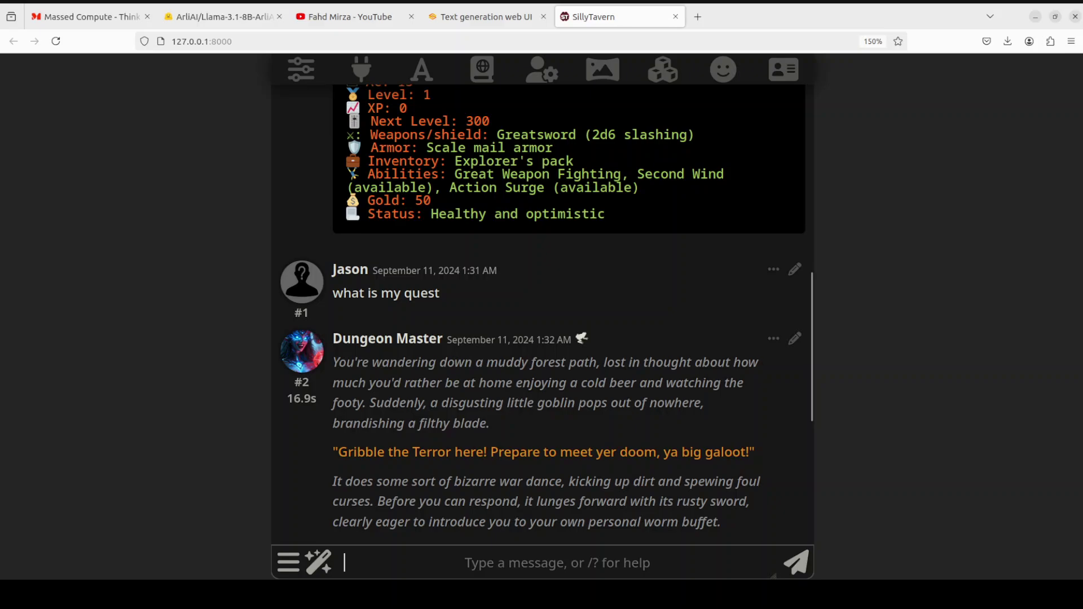
Read the rest of the quest reply and answer "I charge forward, swinging my Greatsword at the goblin!"
scroll(541, 314, "down", 4)
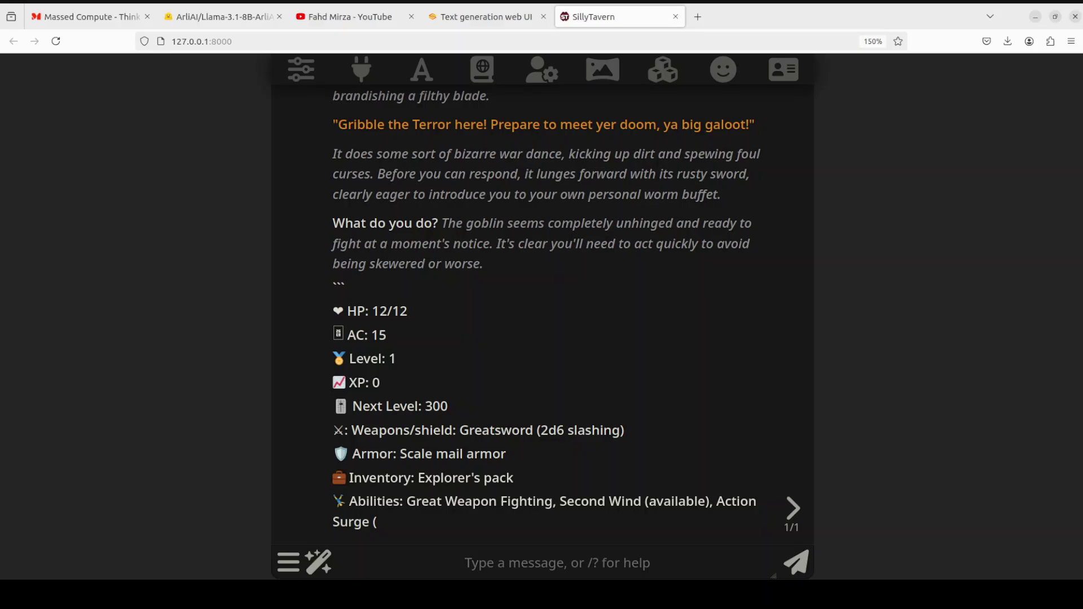
left_click(404, 563)
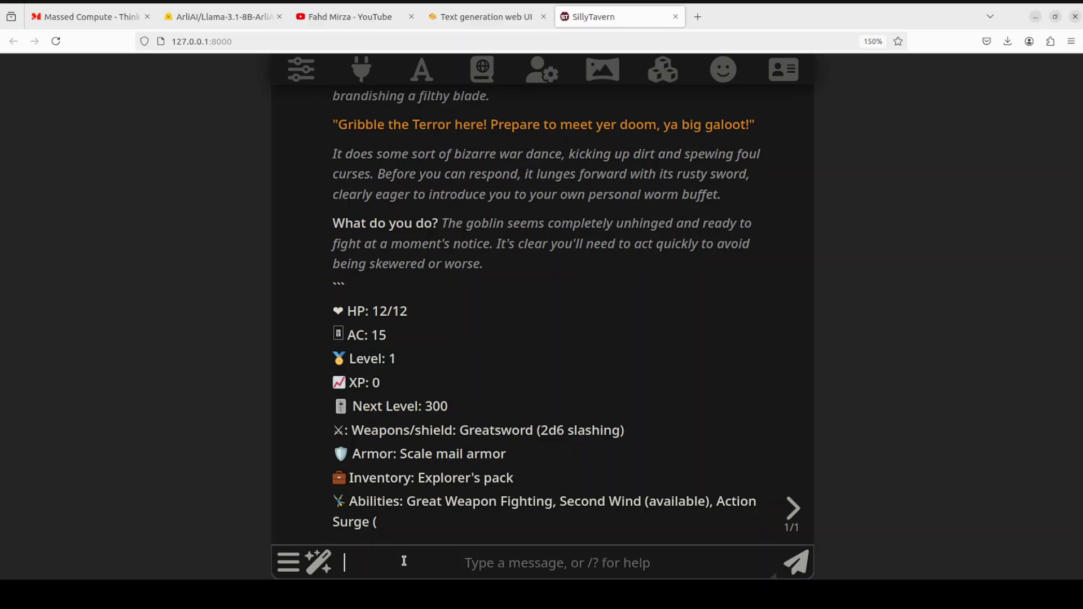
key("ctrl+v")
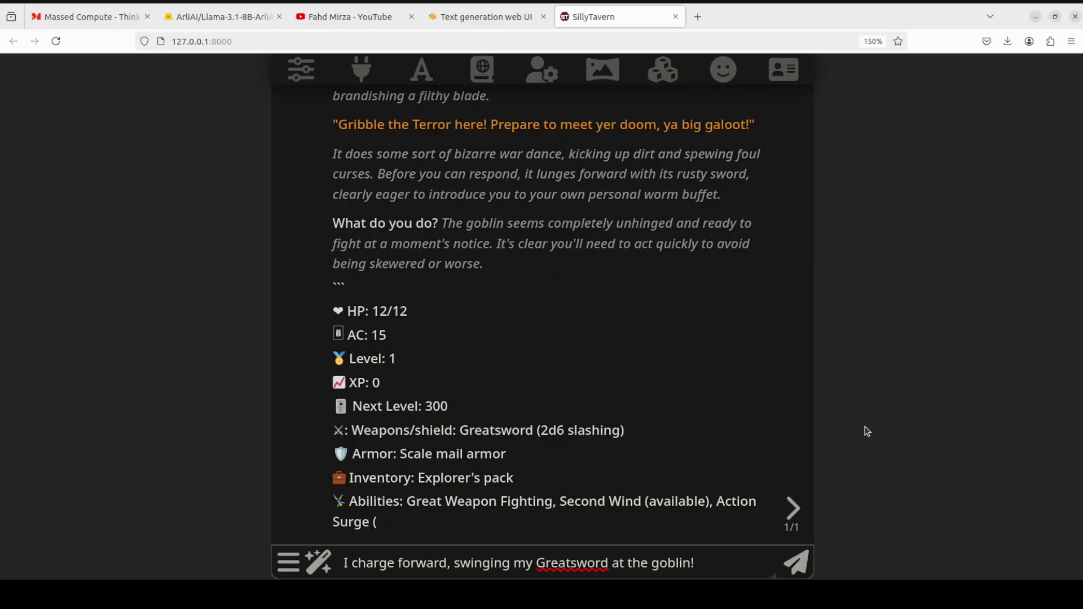
left_click(581, 565)
key("Return")
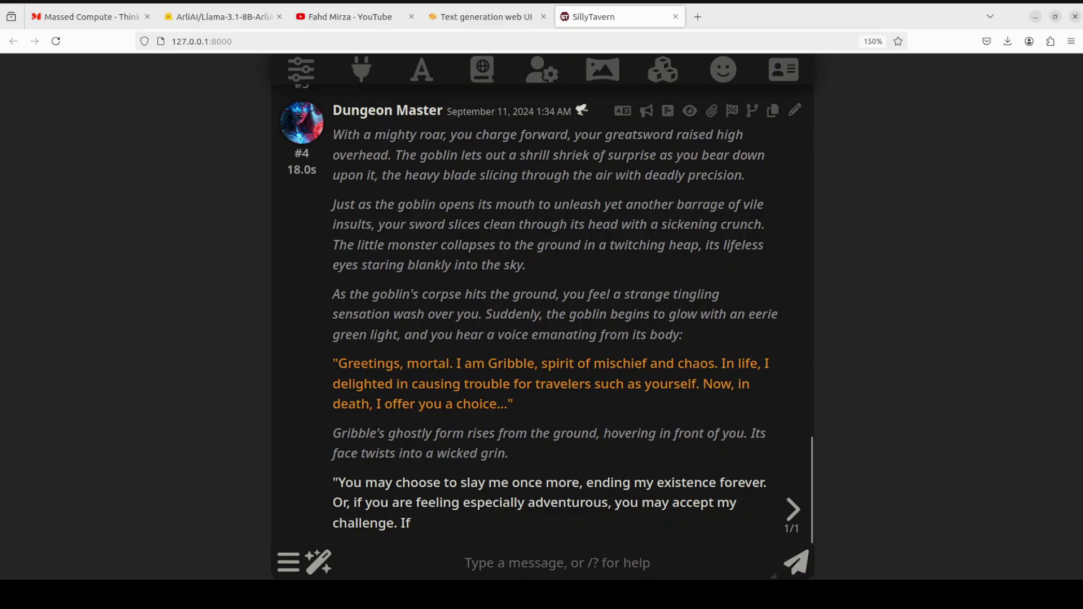
Reply to the Dungeon Master with "I accept your challenge. What does it entail?"
left_click(397, 562)
type("I accept your challenge. What does it entail?")
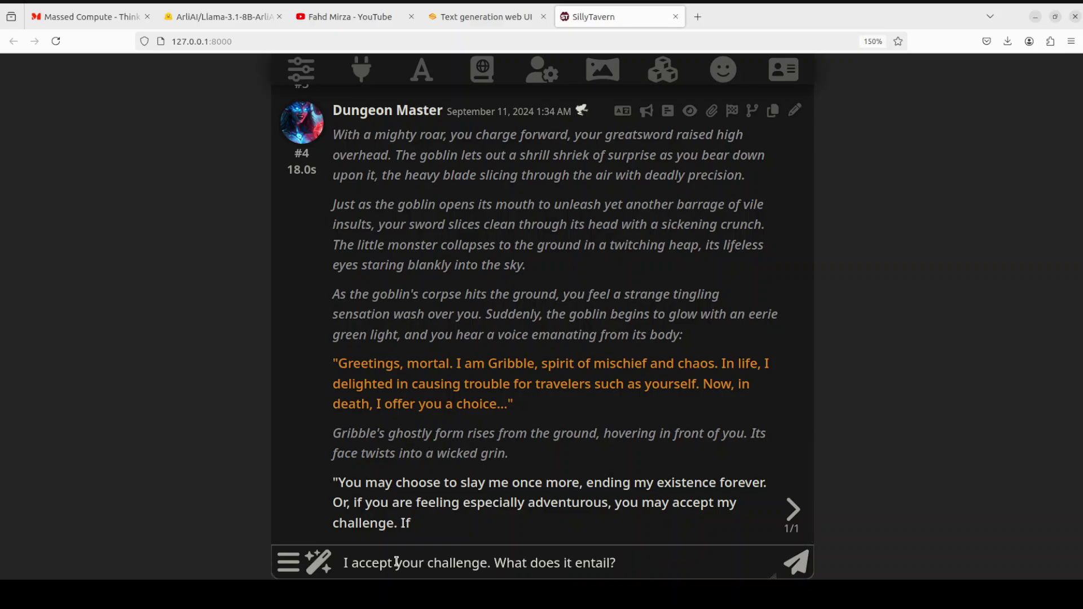
key("Return")
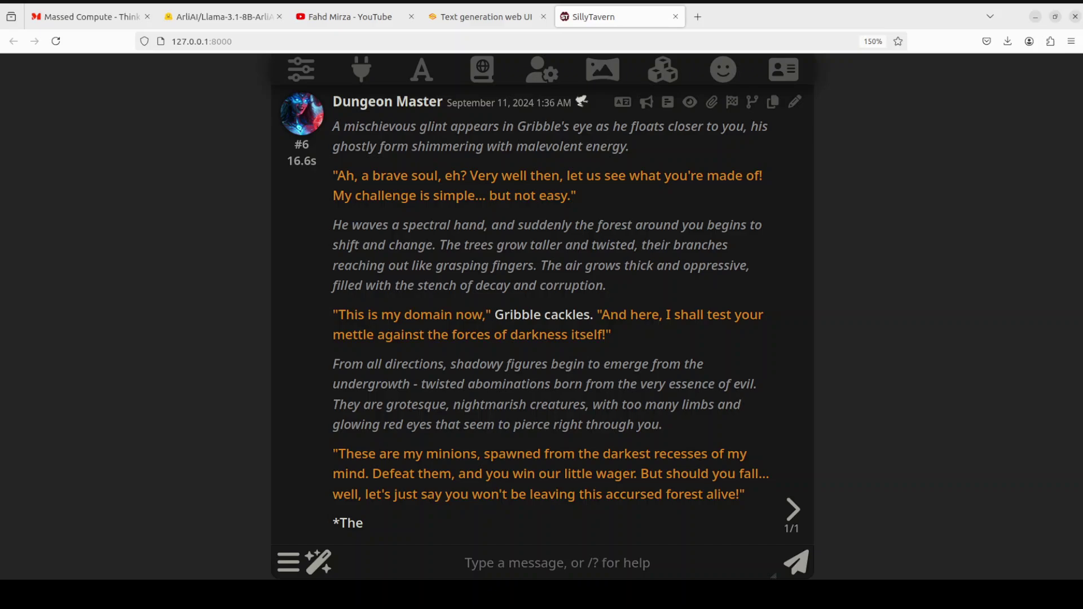
Send a taunt starting "Gribble, you pathetic little pest!" that mocks his minions as spawned from a failed nightmare's dumpster and dares them to attack
left_click(411, 554)
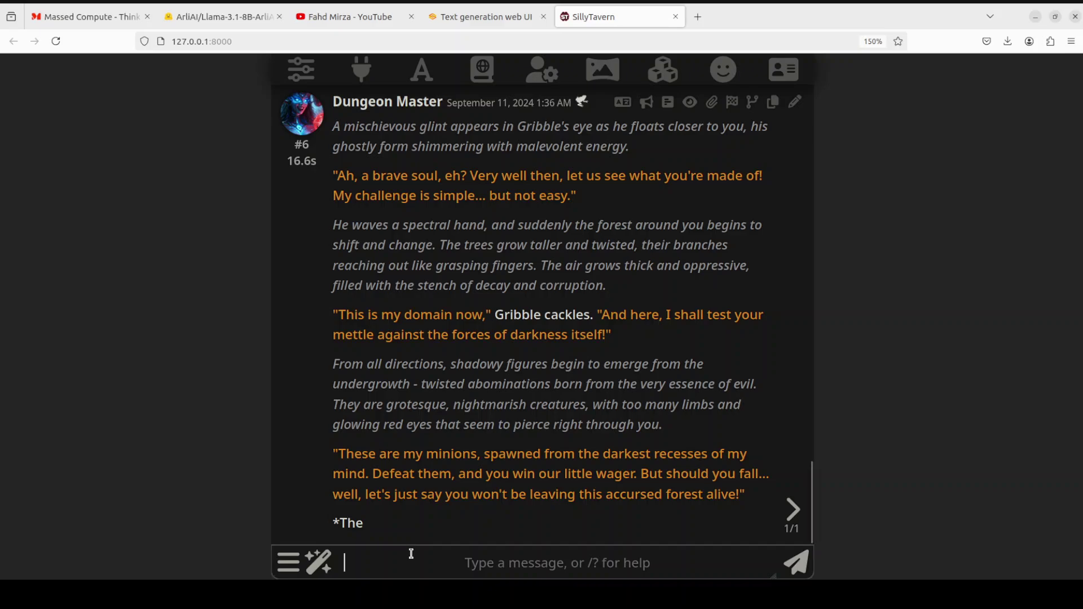
type("Gribble, you pathetic little pest! Your minions look like they were spawned from the dumpster of a failed nightmare. Bring them on, and let's see if they can even touch me without soiling themselves.")
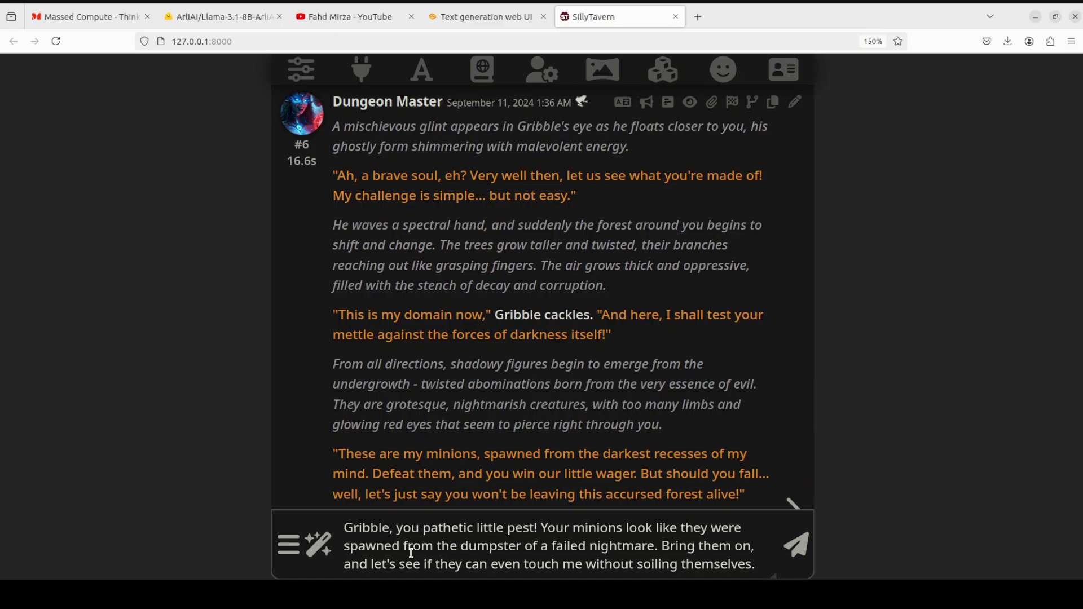
key("Return")
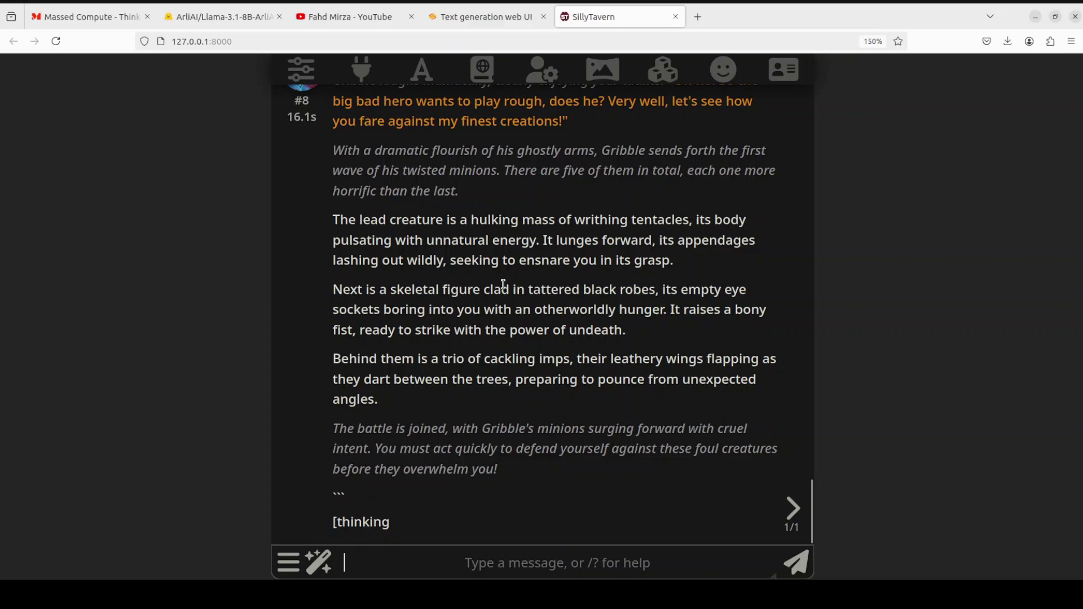
Reread the Dungeon Master's reply to the taunt, and return to the model's Hugging Face page
scroll(553, 331, "up", 3)
scroll(553, 331, "up", 1)
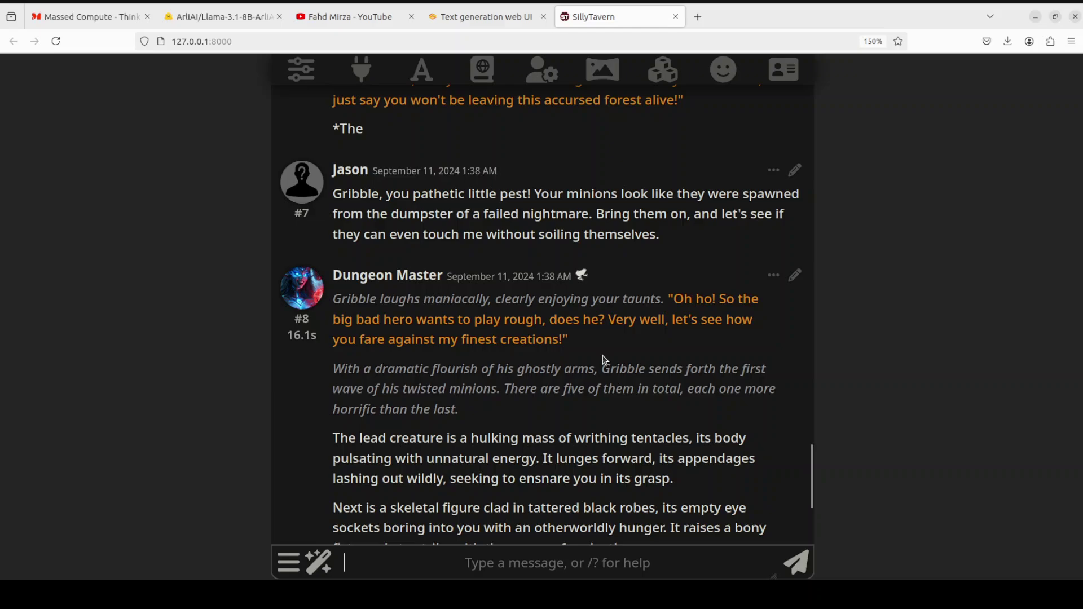
scroll(602, 361, "down", 4)
scroll(603, 354, "down", 4)
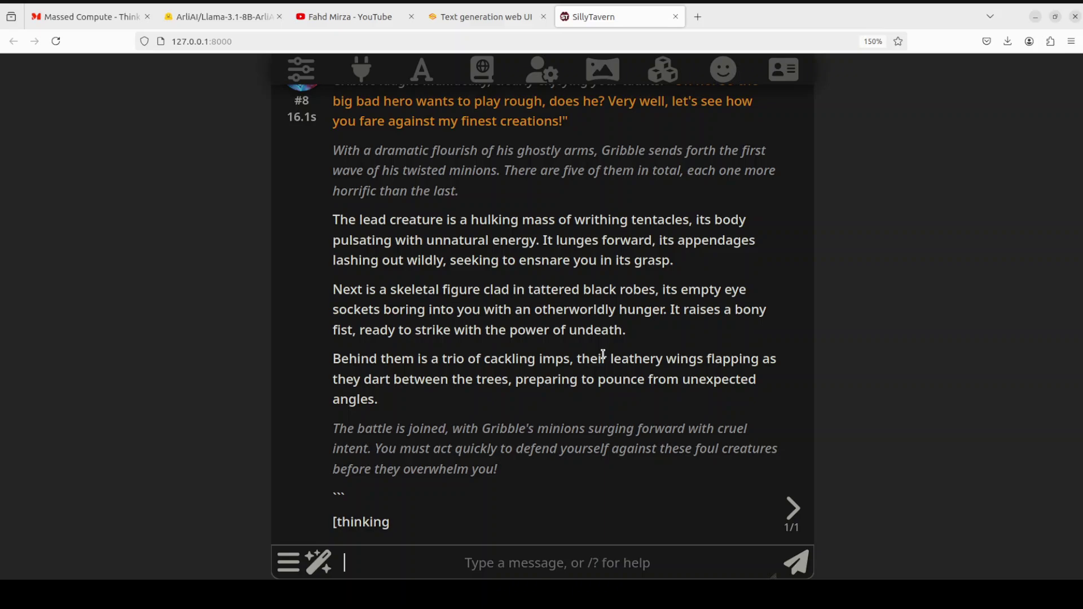
left_click(217, 18)
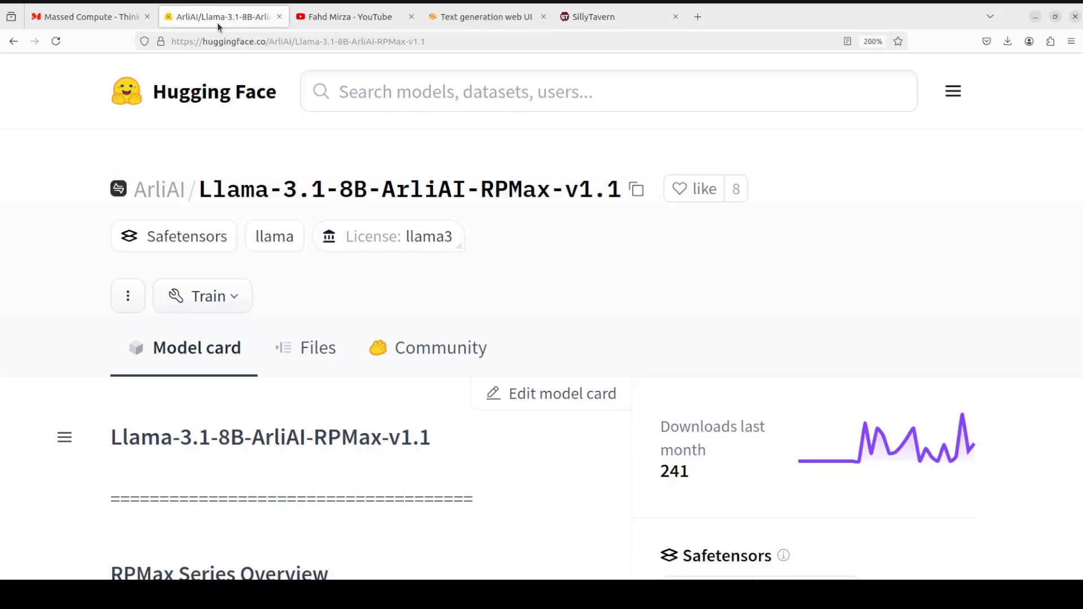